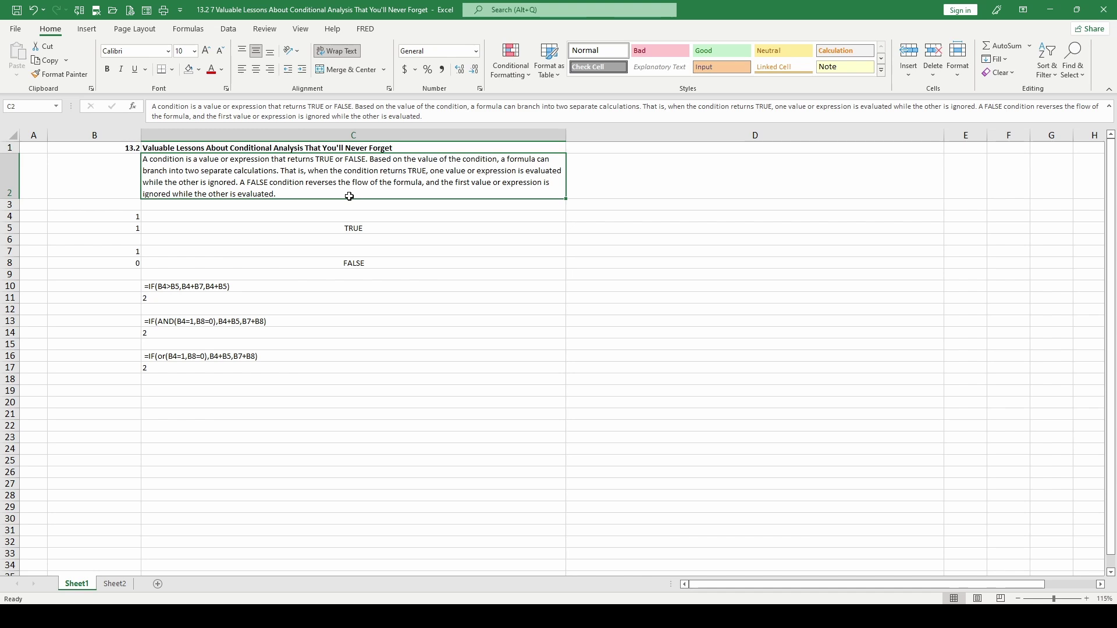
Examine the comparison formulas in C5 and C8, the inputs in B7 and B8, and the condition explanation in C2
{"action": "left_click", "coordinate": [333, 227]}
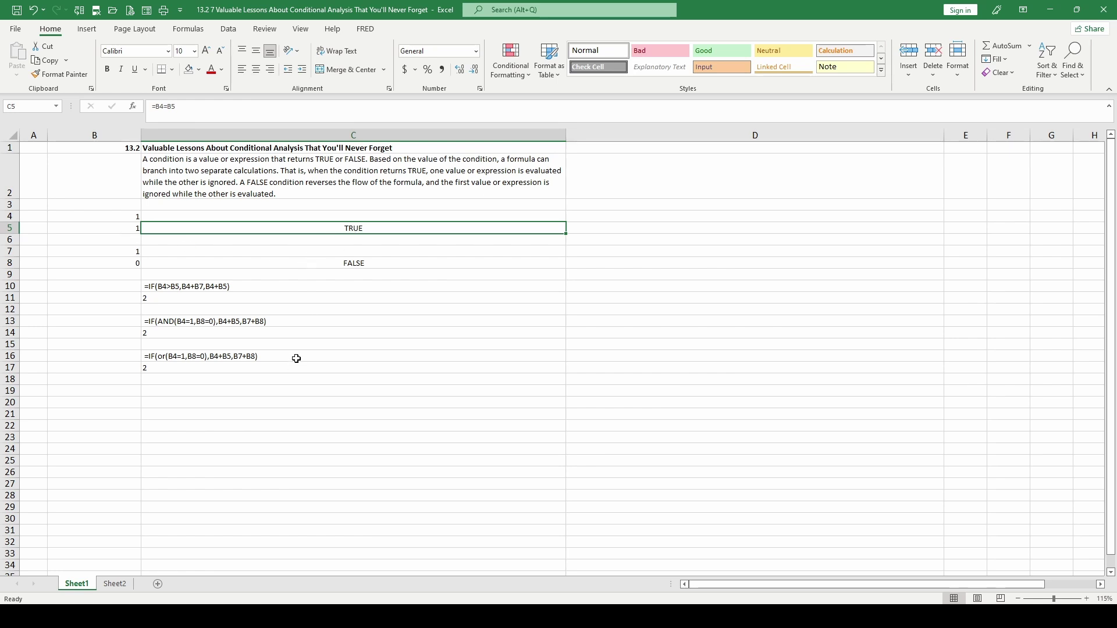
{"action": "left_click", "coordinate": [329, 263]}
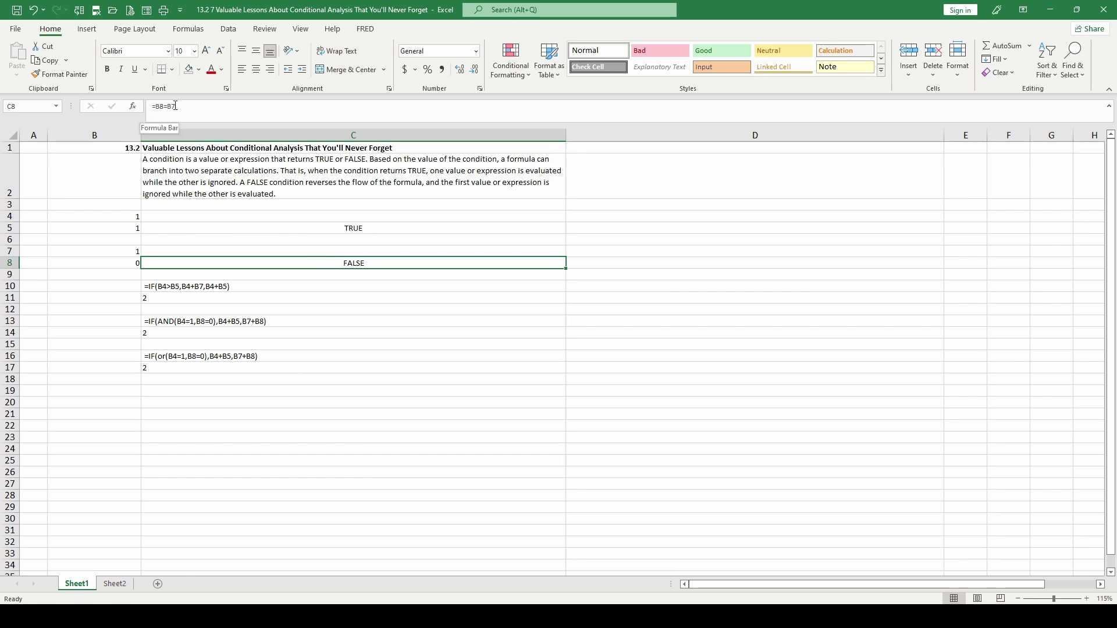
{"action": "left_click", "coordinate": [117, 251]}
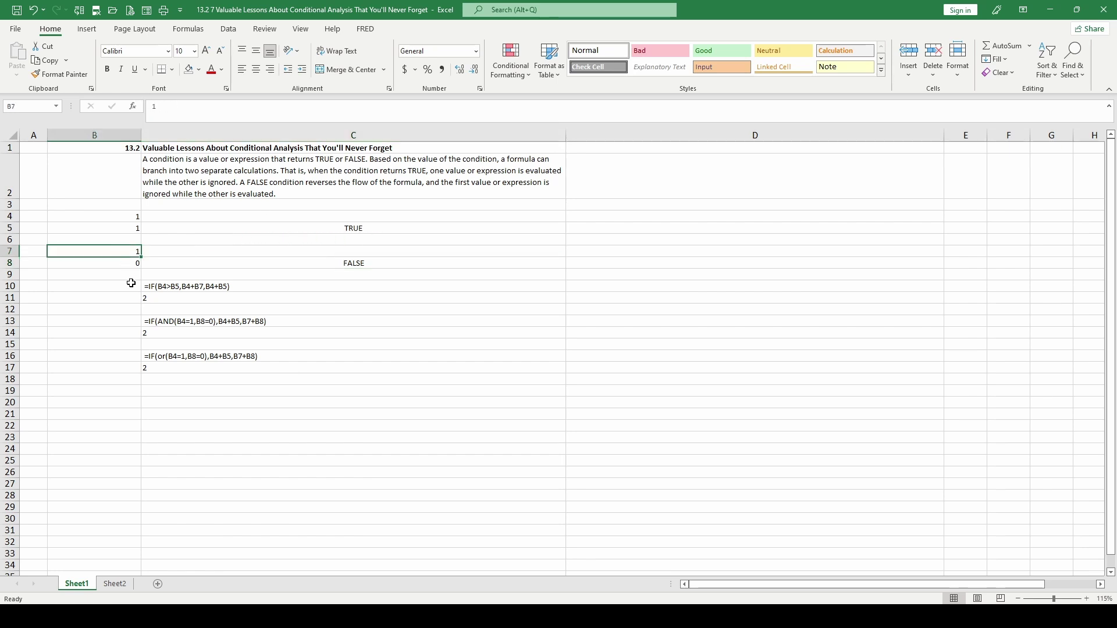
{"action": "left_click", "coordinate": [124, 265]}
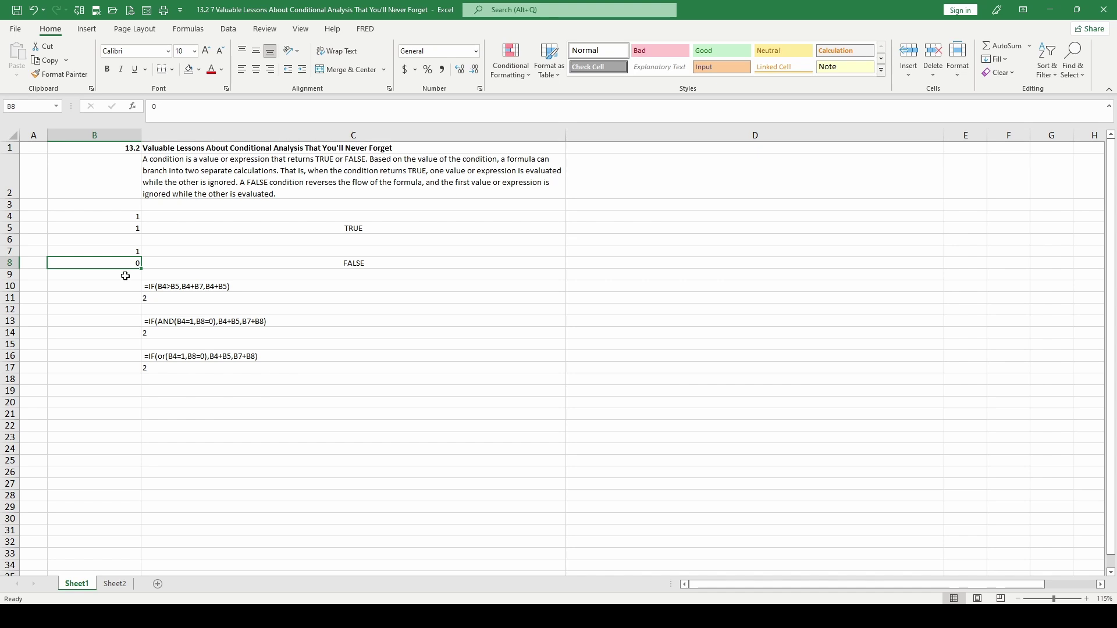
{"action": "left_click", "coordinate": [297, 261]}
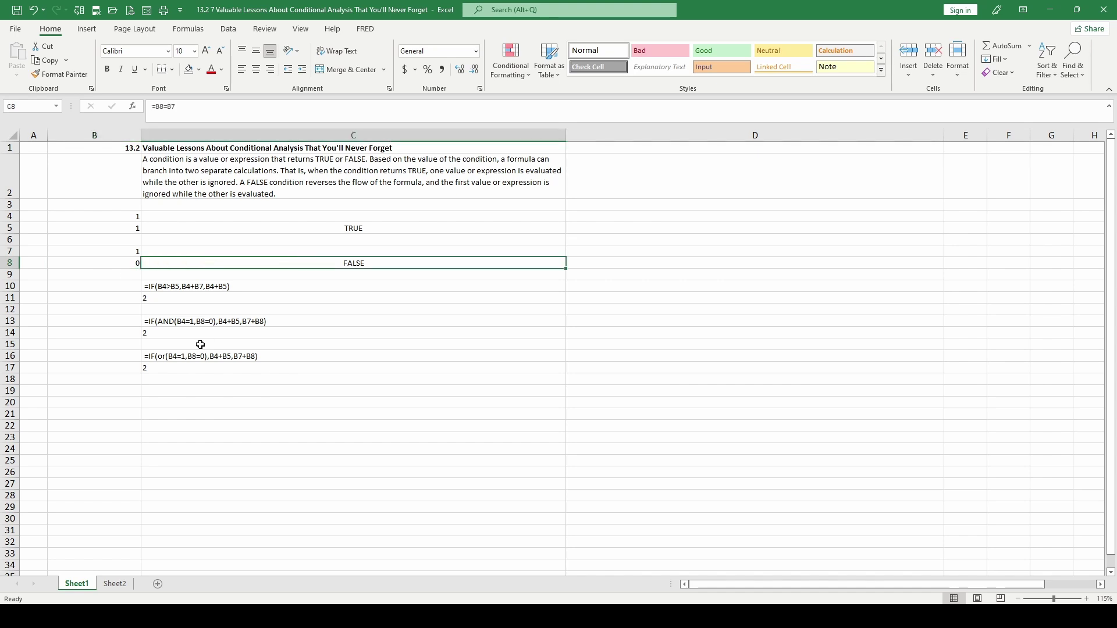
{"action": "left_click", "coordinate": [205, 162]}
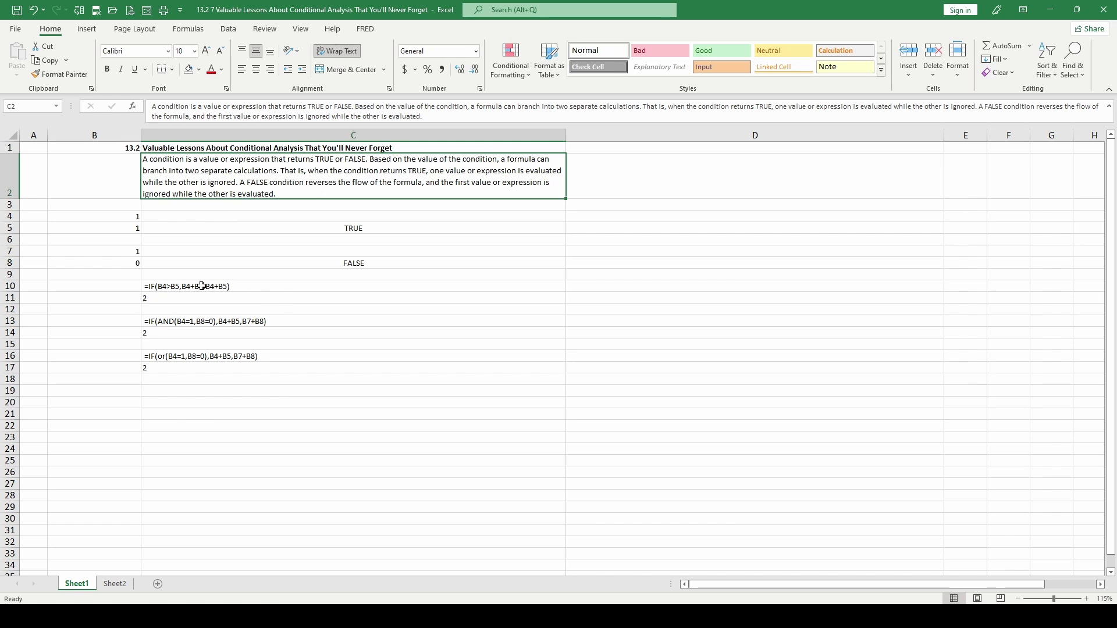
Examine the IF formula text in C10, its working formula in C11, and the input cells B4 and B7
{"action": "left_click", "coordinate": [201, 287]}
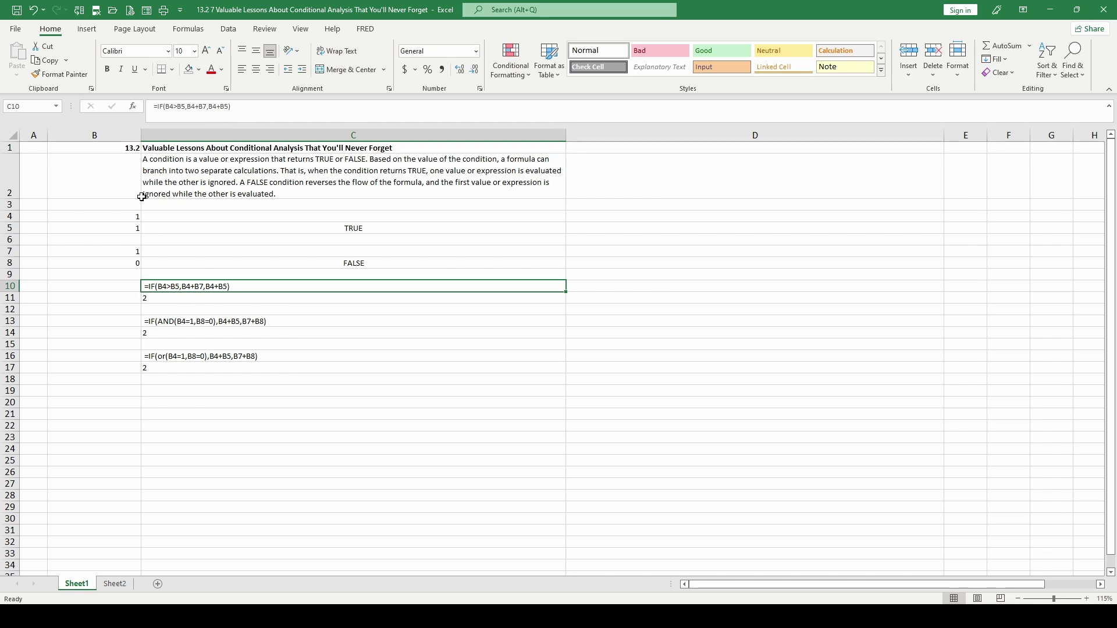
{"action": "left_click", "coordinate": [161, 300]}
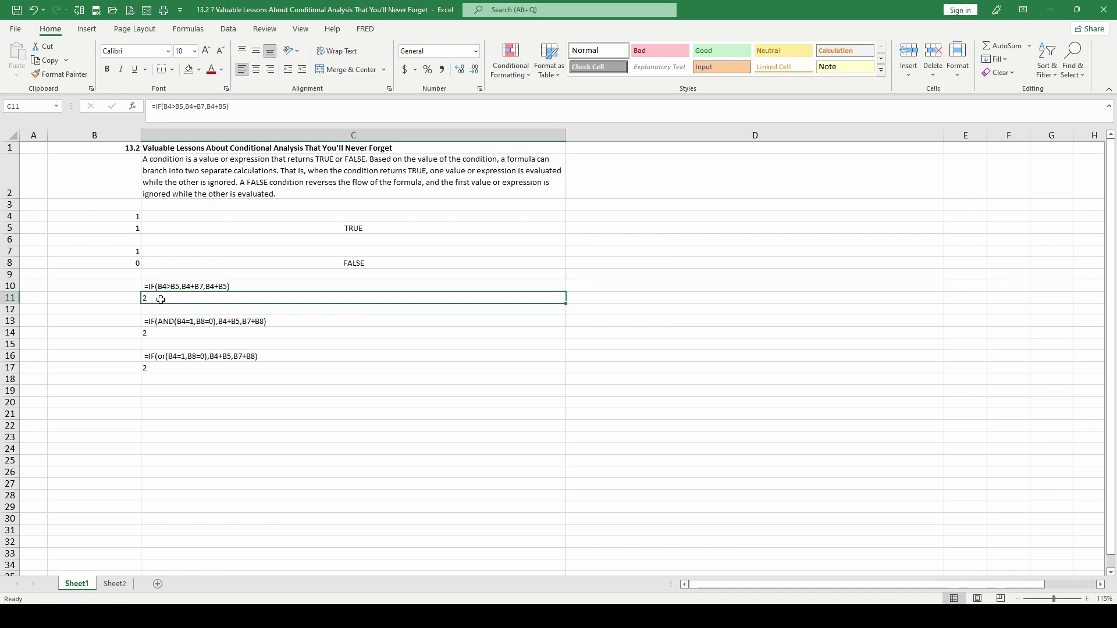
{"action": "key", "text": "Up"}
{"action": "key", "text": "Down"}
{"action": "left_click", "coordinate": [126, 216]}
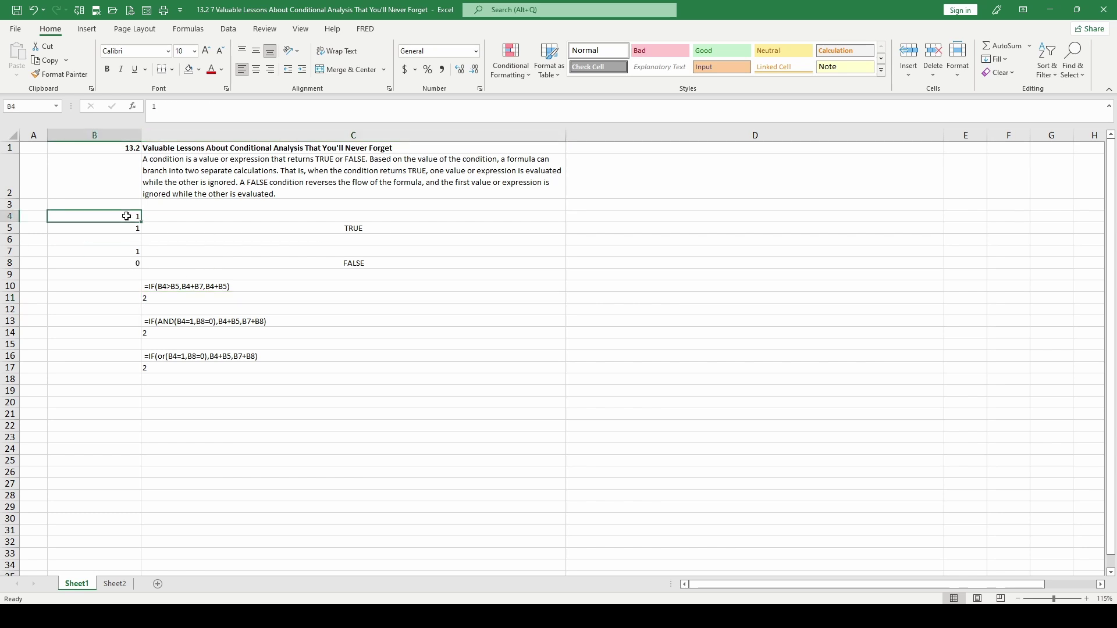
{"action": "left_click", "coordinate": [120, 252]}
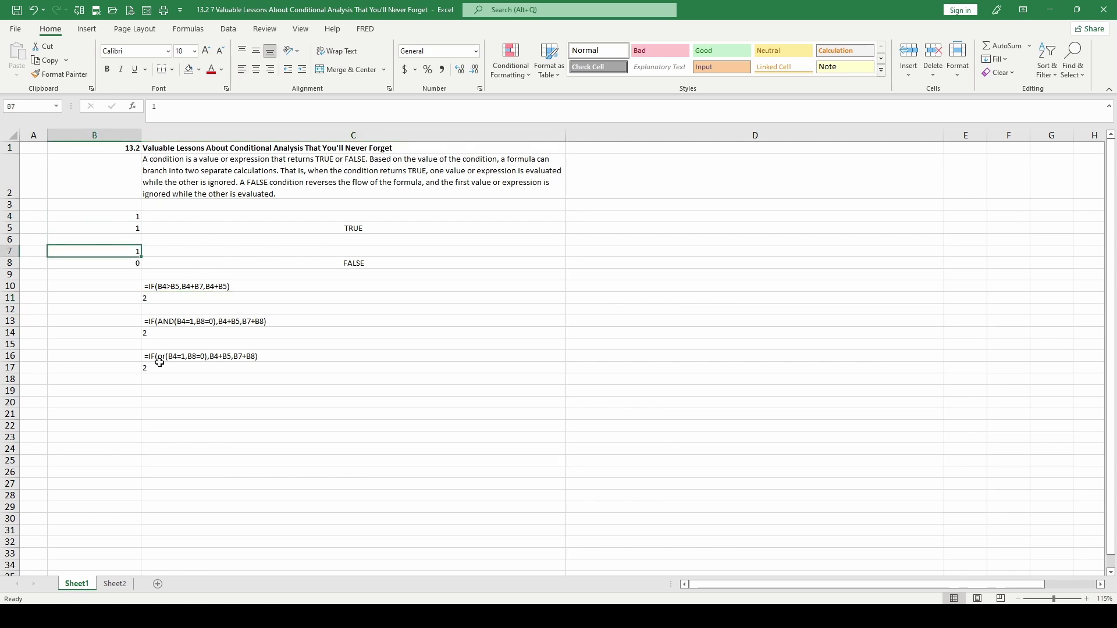
Set cell B4 to 2 and cell B5 to 3
{"action": "left_click", "coordinate": [126, 215]}
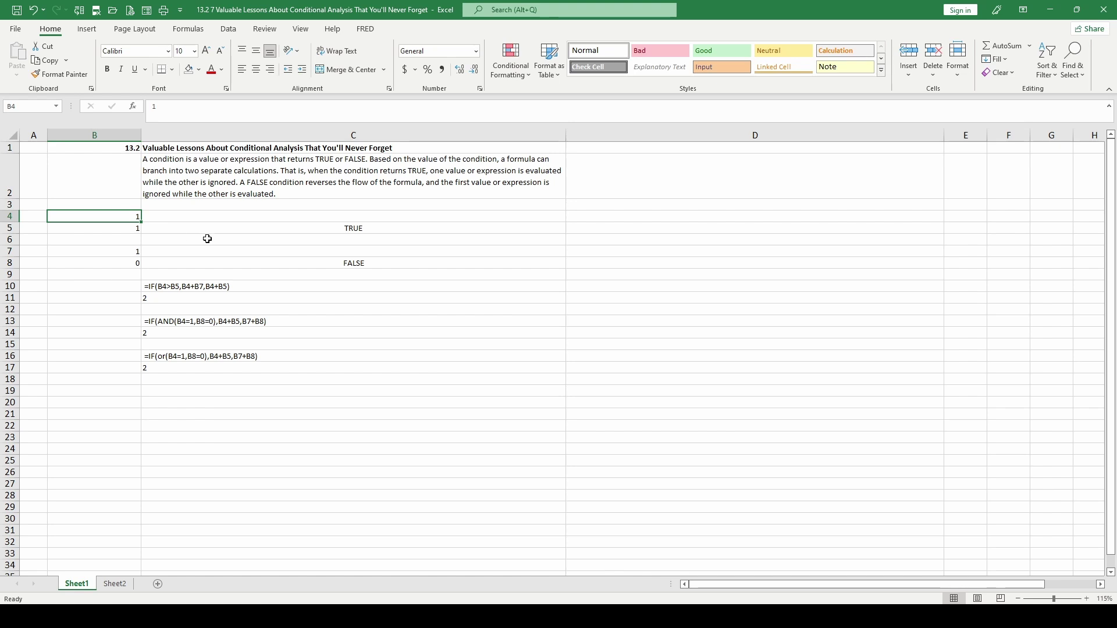
{"action": "type", "text": "2"}
{"action": "key", "text": "Return"}
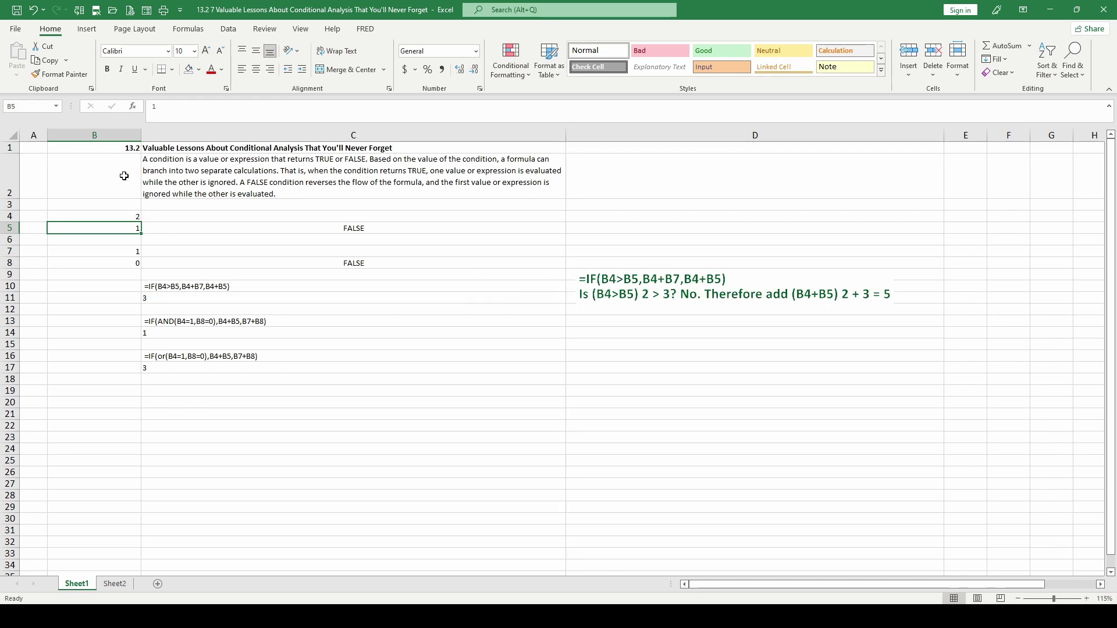
{"action": "type", "text": "3"}
{"action": "key", "text": "Return"}
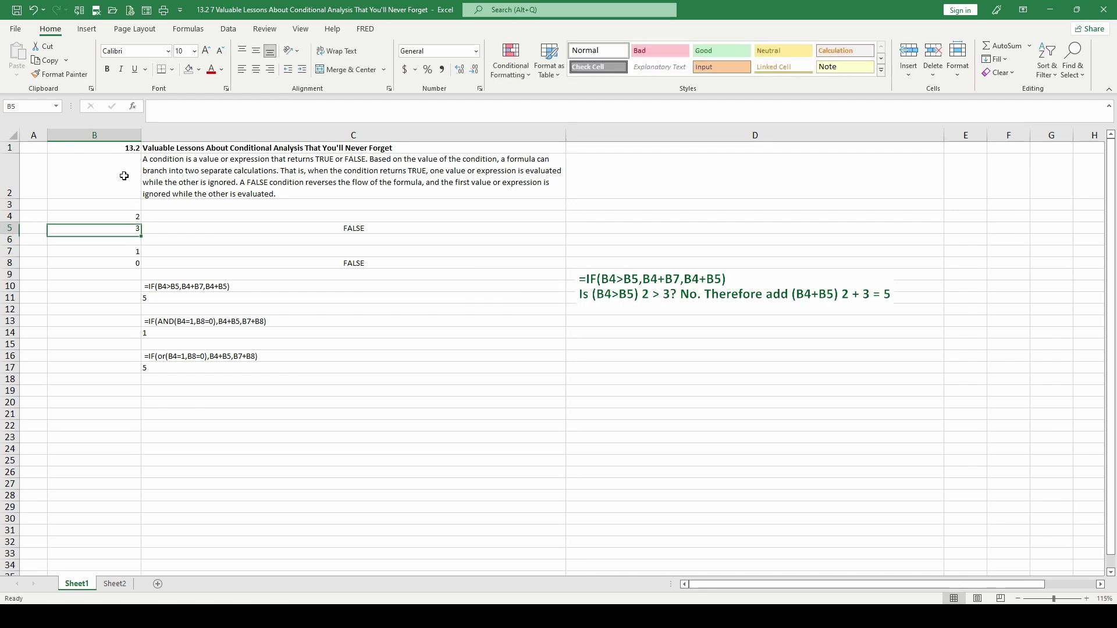
{"action": "key", "text": "Up"}
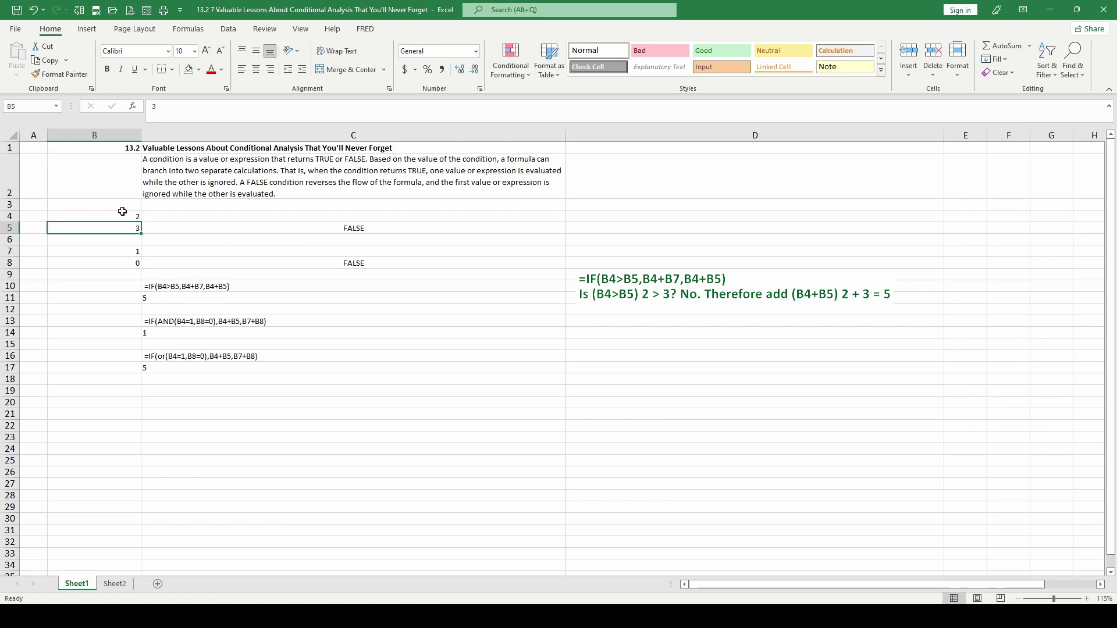
Check the inputs in B7 and B4 against the IF formula in C11
{"action": "left_click", "coordinate": [112, 250]}
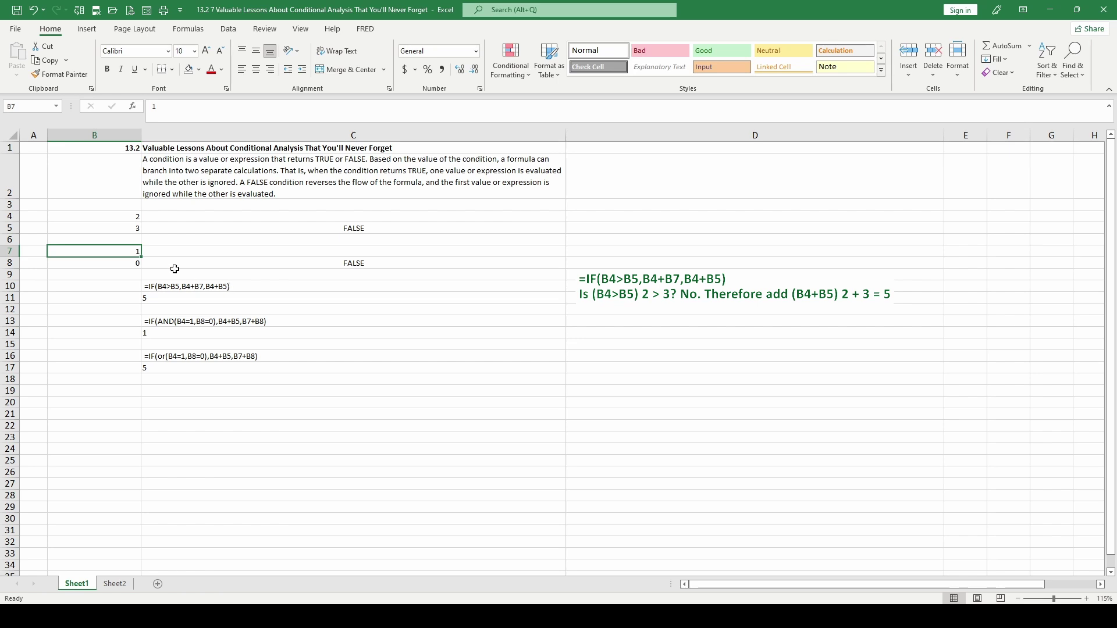
{"action": "left_click", "coordinate": [127, 214]}
{"action": "left_click", "coordinate": [132, 250]}
{"action": "left_click", "coordinate": [150, 297]}
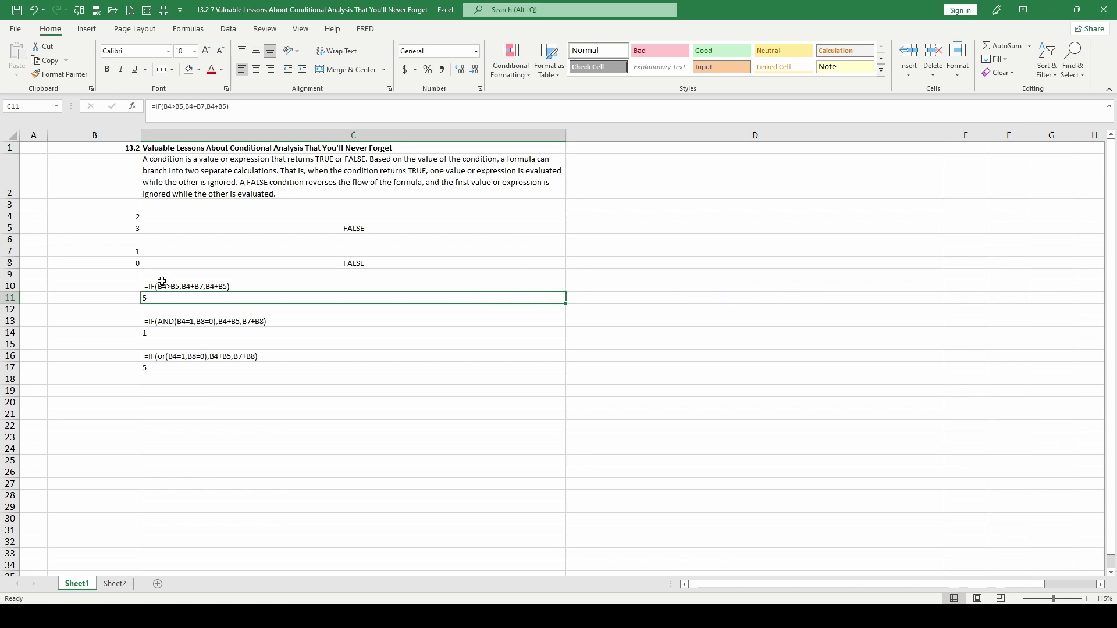
Examine the IF/AND formula in C13 and C14 and the IF/OR formula in C16, checking input cell B4
{"action": "key", "text": "Down"}
{"action": "key", "text": "Down"}
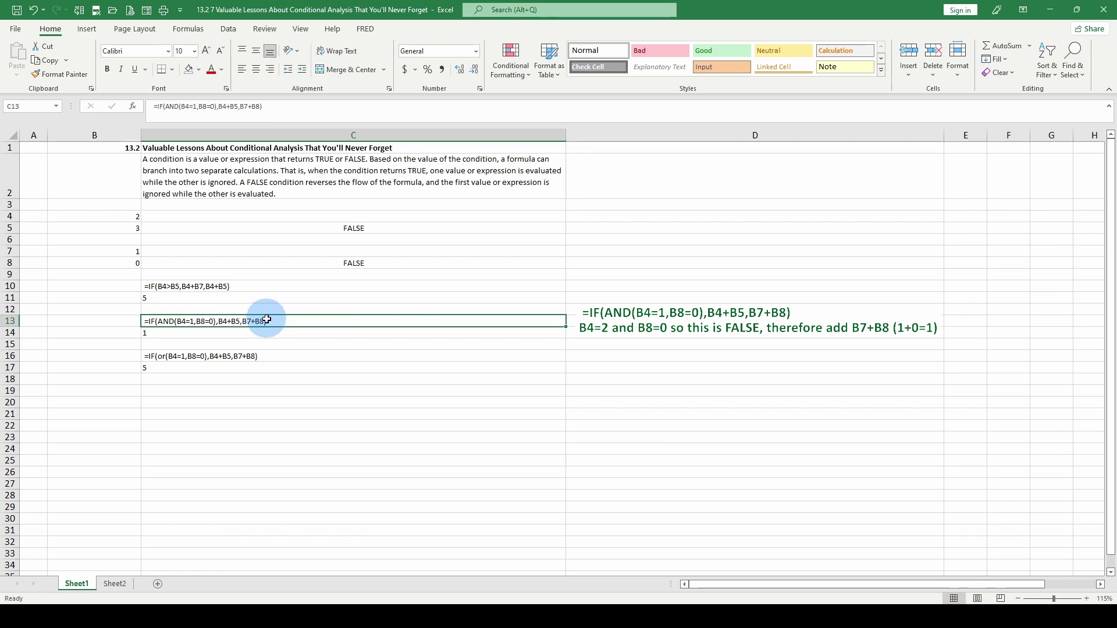
{"action": "left_click", "coordinate": [163, 332]}
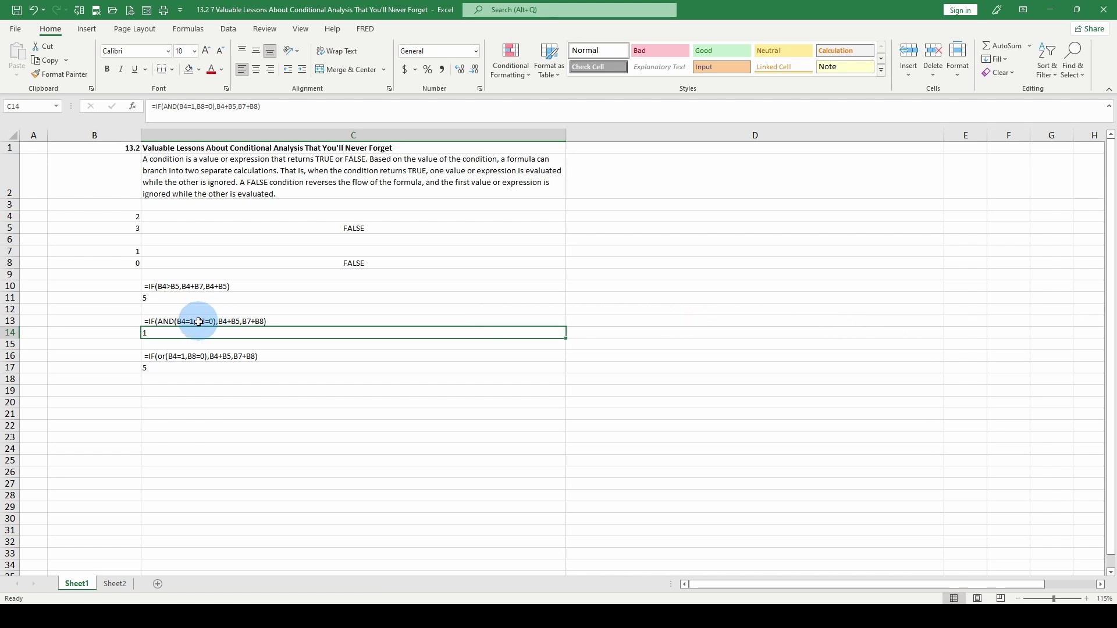
{"action": "left_click", "coordinate": [185, 356]}
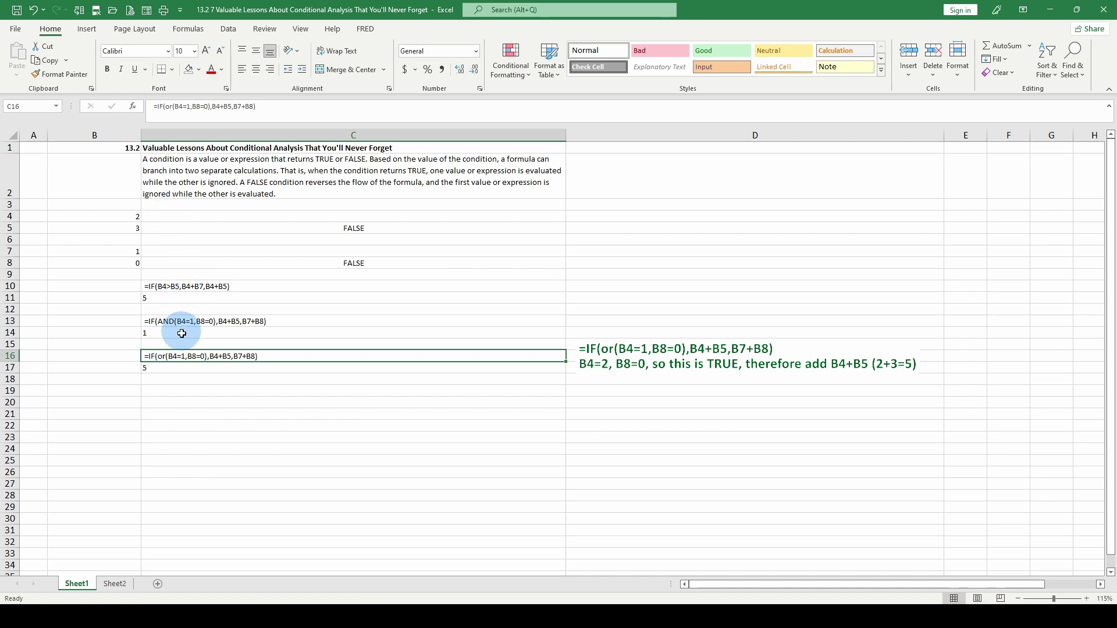
{"action": "left_click", "coordinate": [124, 217]}
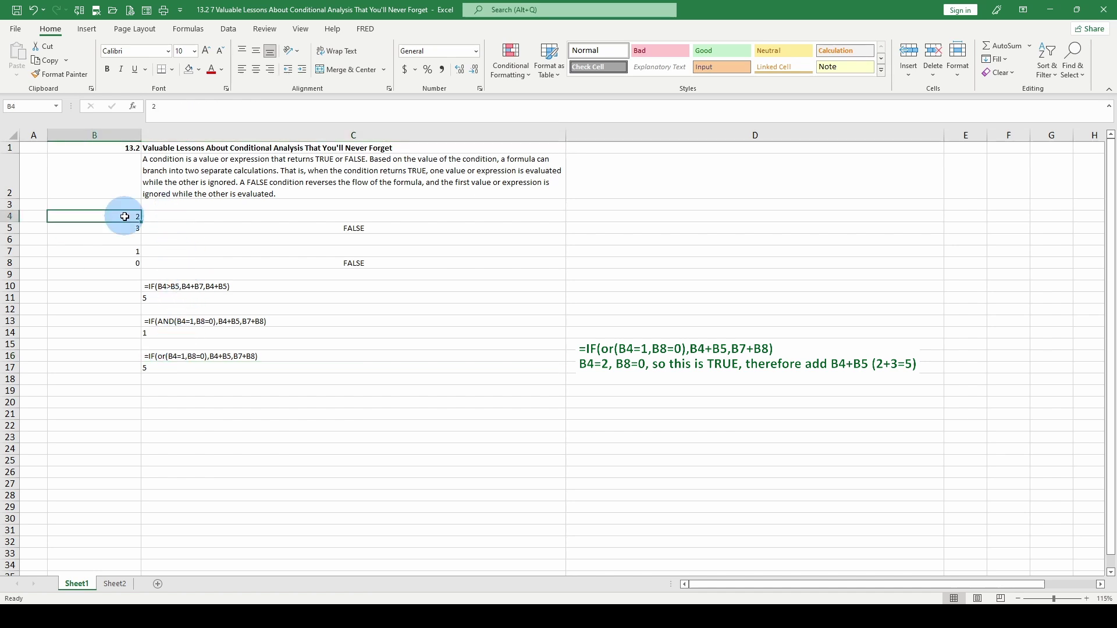
{"action": "left_click", "coordinate": [165, 357]}
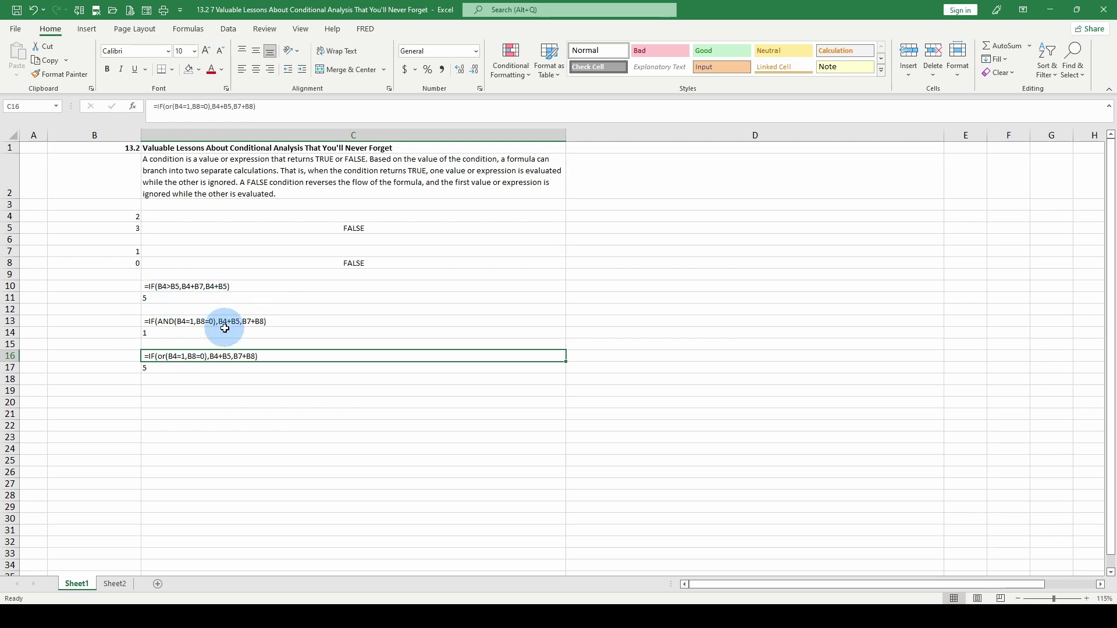
Review the IF, IF/AND and IF/OR formula texts in C10, C13 and C16
{"action": "left_click", "coordinate": [195, 287]}
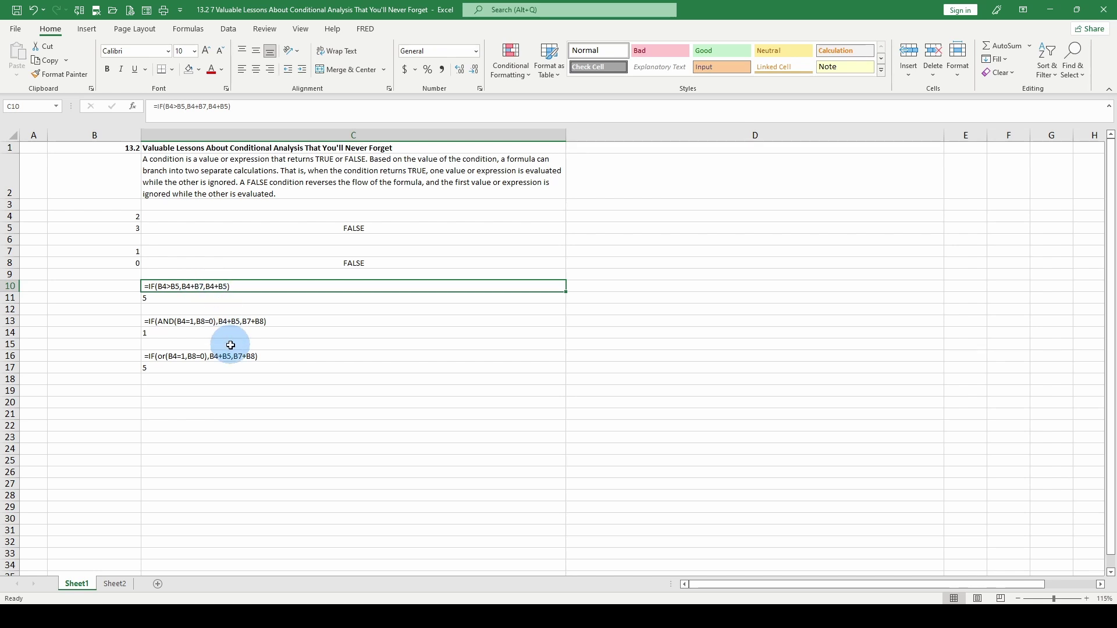
{"action": "left_click", "coordinate": [192, 321]}
{"action": "left_click", "coordinate": [192, 344]}
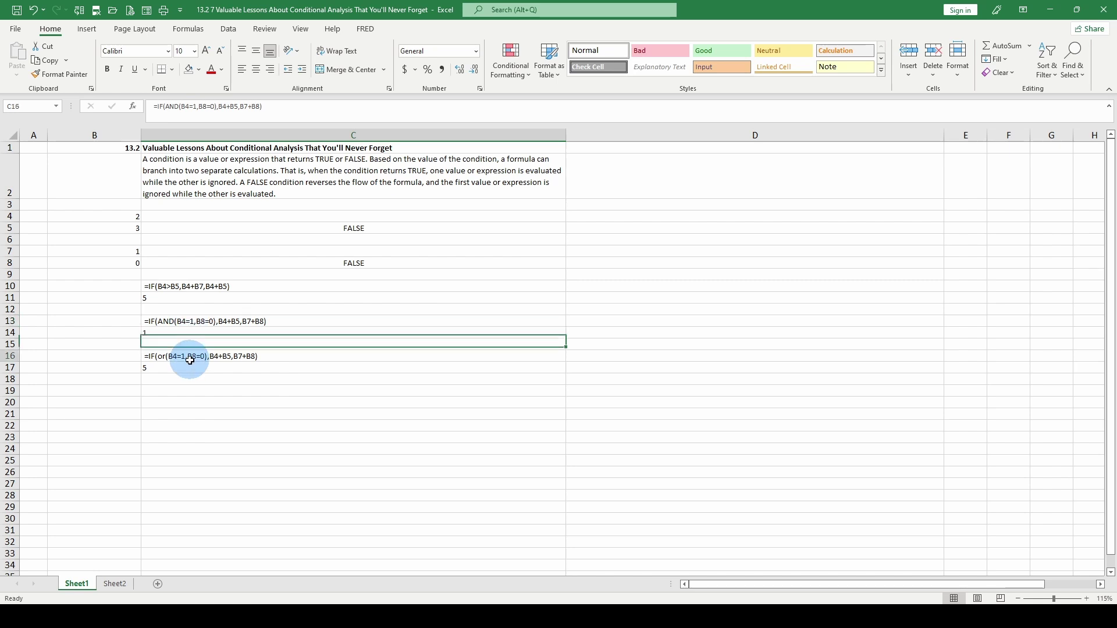
{"action": "left_click", "coordinate": [192, 357]}
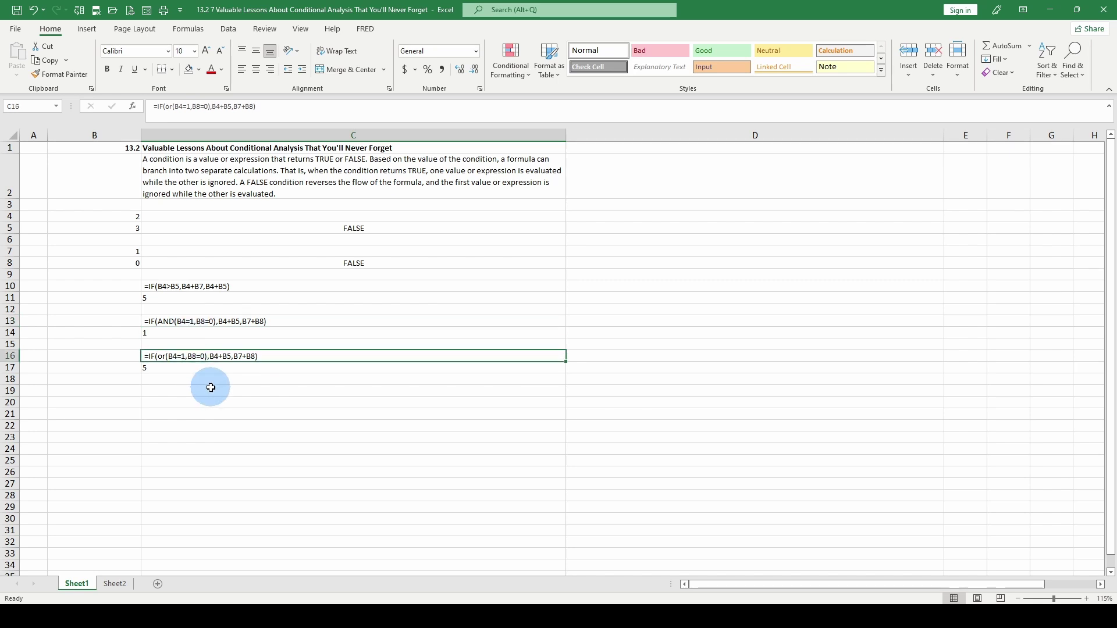